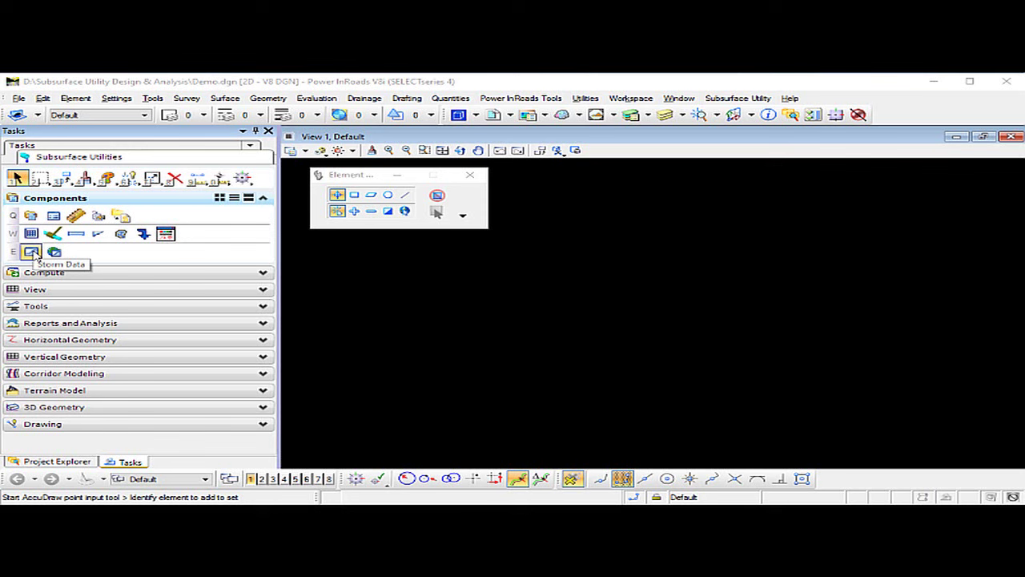
- Open the Storm Data editor and select the UK Standard category
left_click(32, 253)
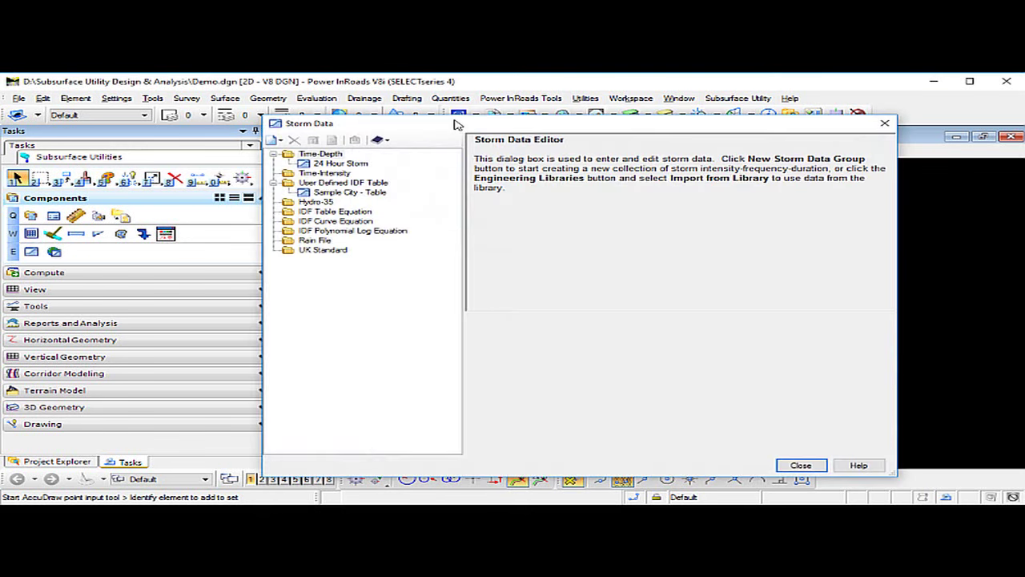
left_click_drag(454, 124, 466, 110)
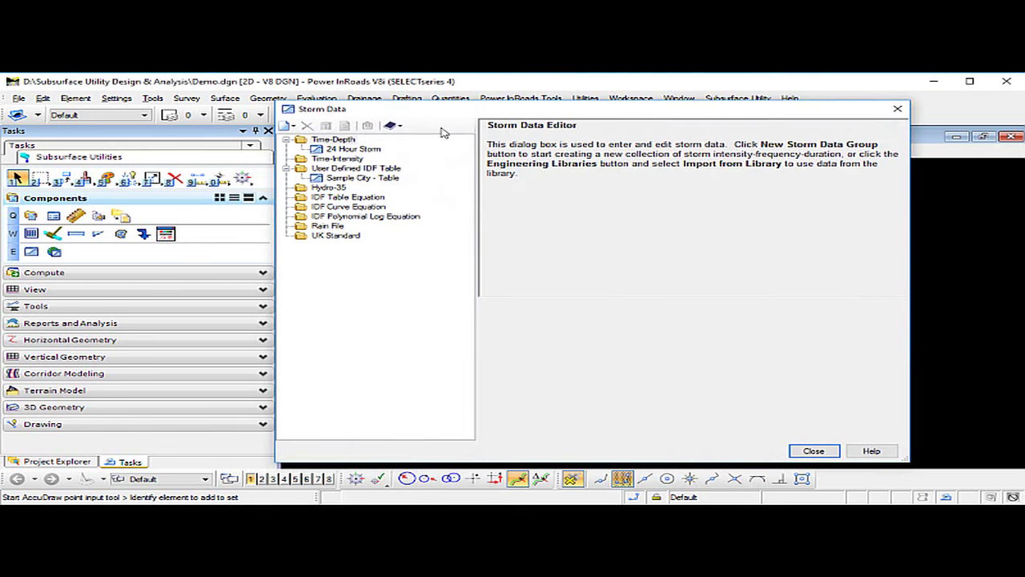
left_click(336, 236)
right_click(339, 238)
mouse_move(358, 244)
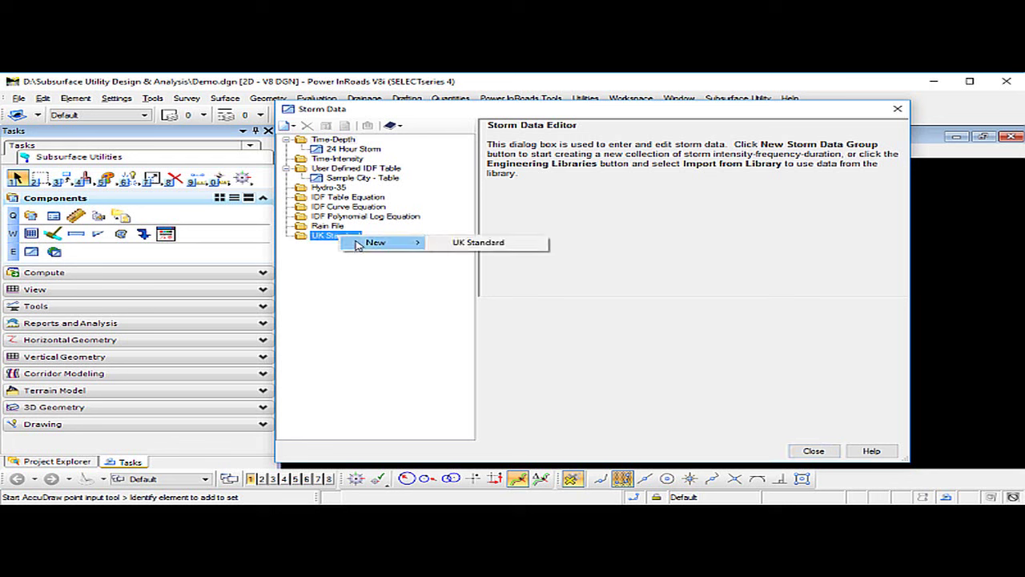
left_click(322, 281)
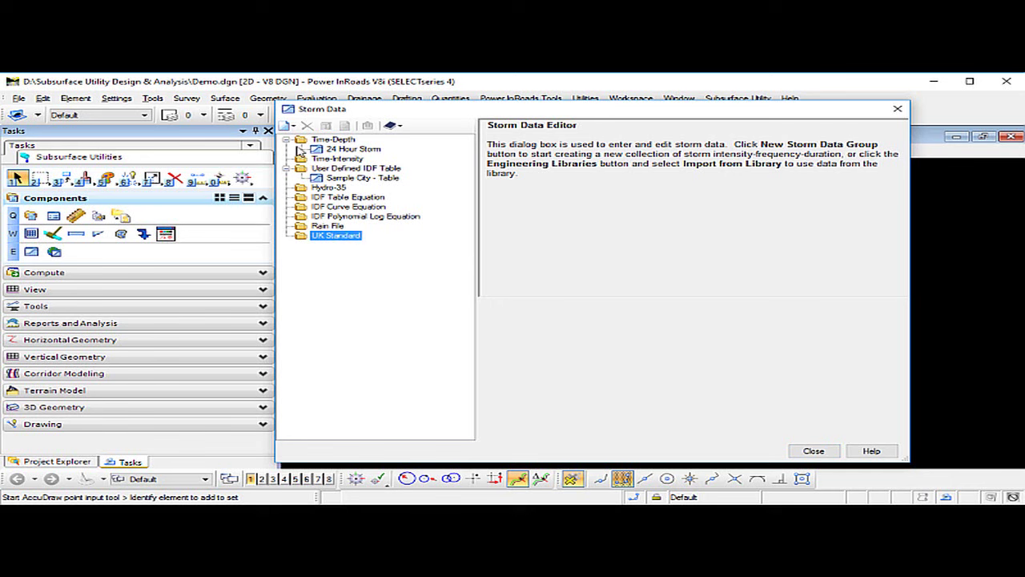
- Create a new UK Standard storm data group and rename it 'My Location'
left_click(294, 127)
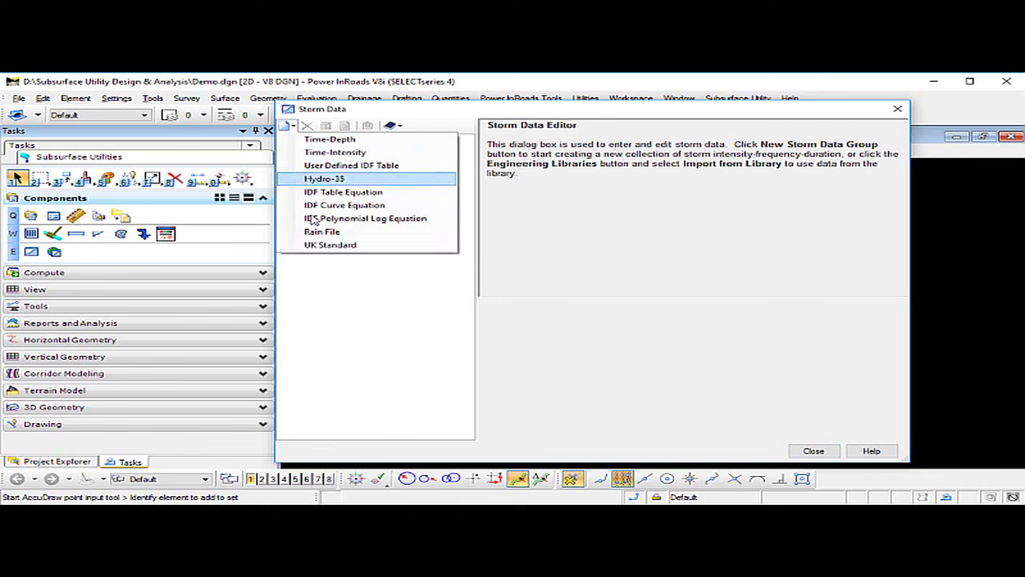
left_click(325, 246)
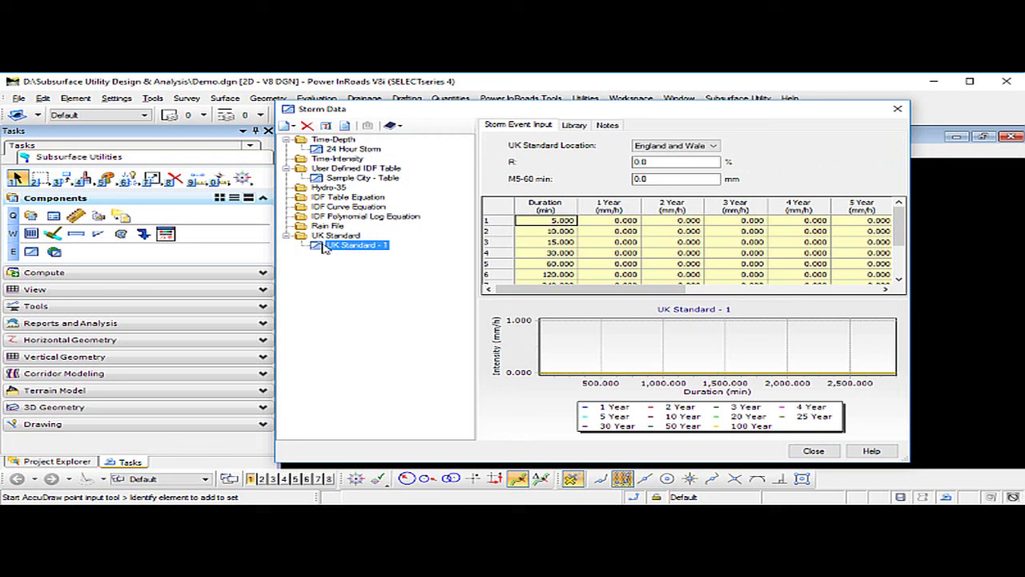
right_click(351, 246)
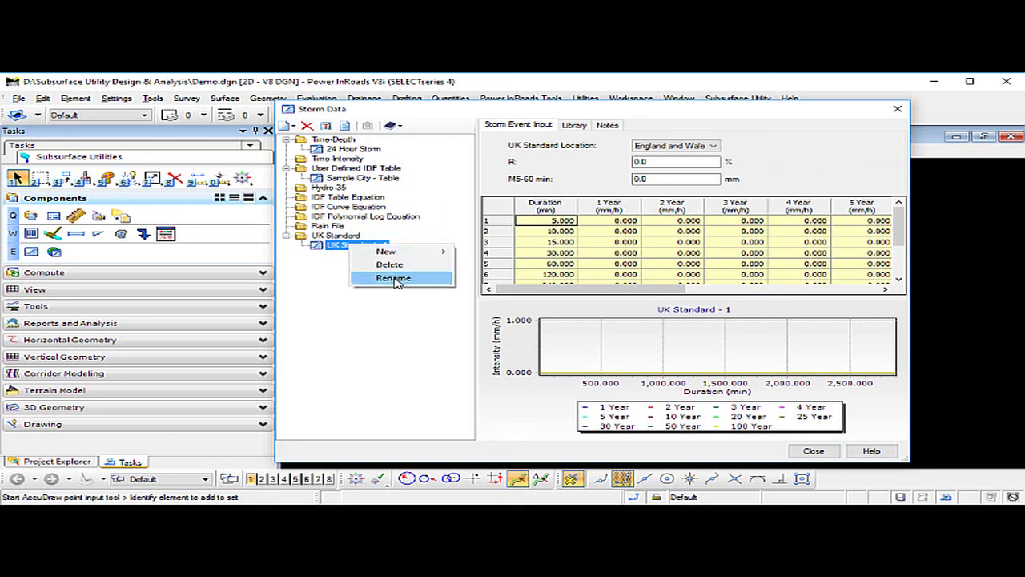
left_click(395, 278)
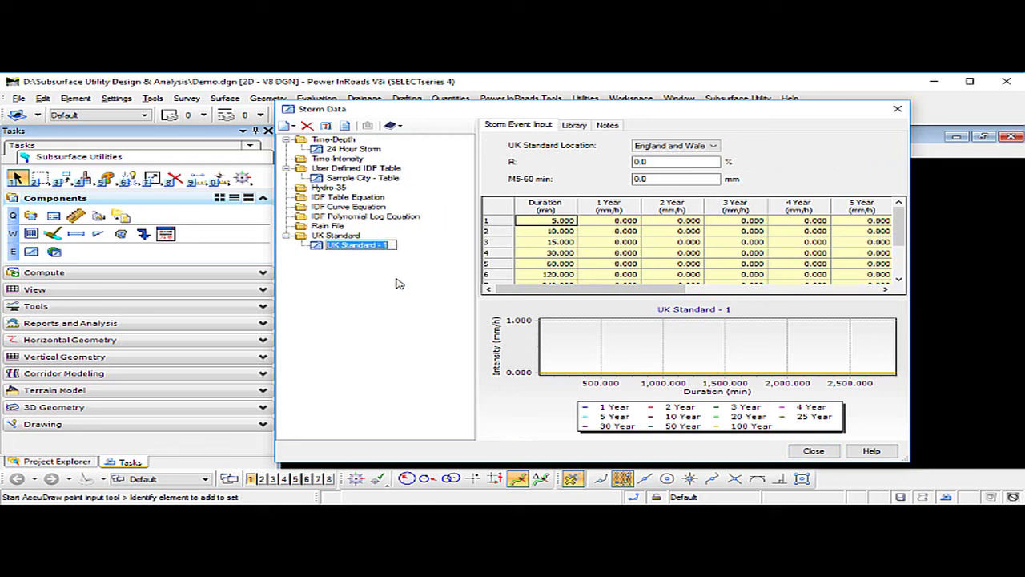
type("My L")
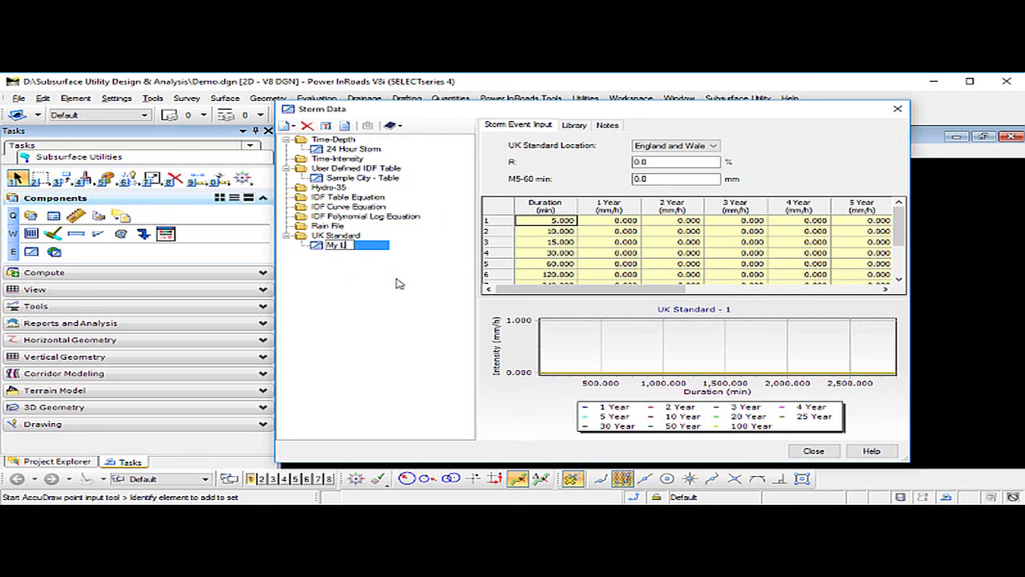
type("ocation")
key("Return")
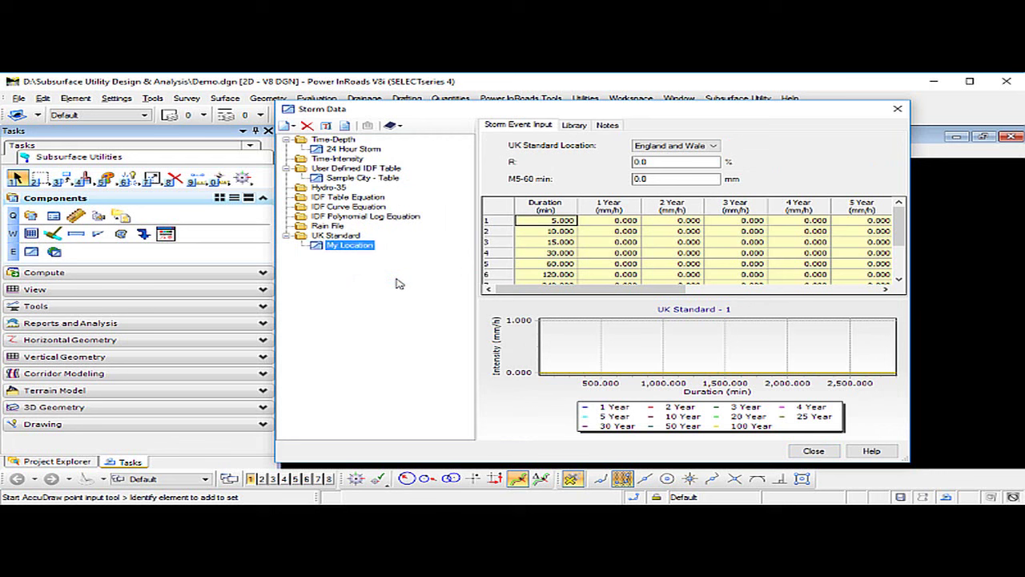
left_click(677, 147)
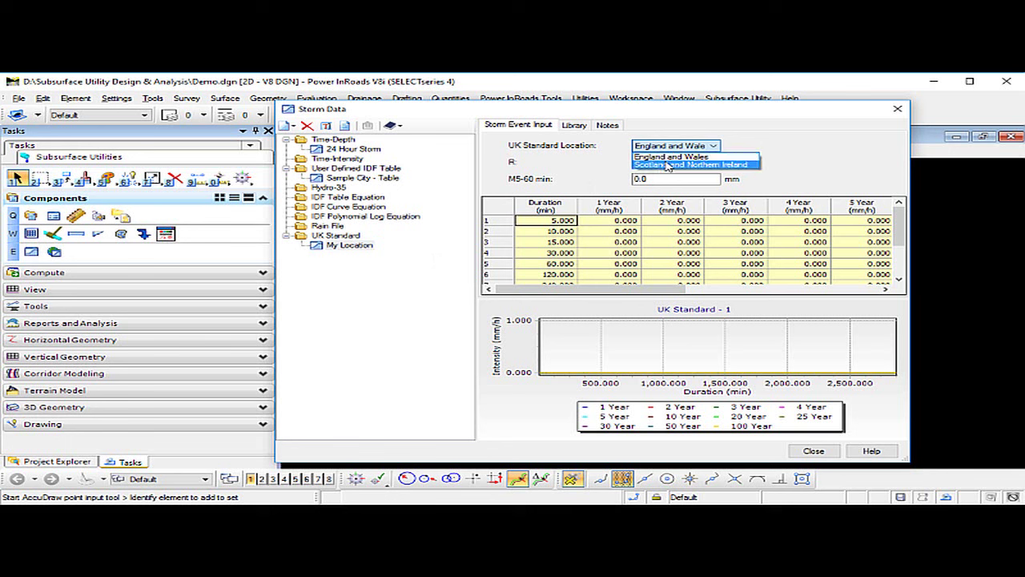
- Keep England and Wales, enter R of 40% and M5-60 of 20 mm to compute intensities
left_click(617, 160)
double_click(657, 162)
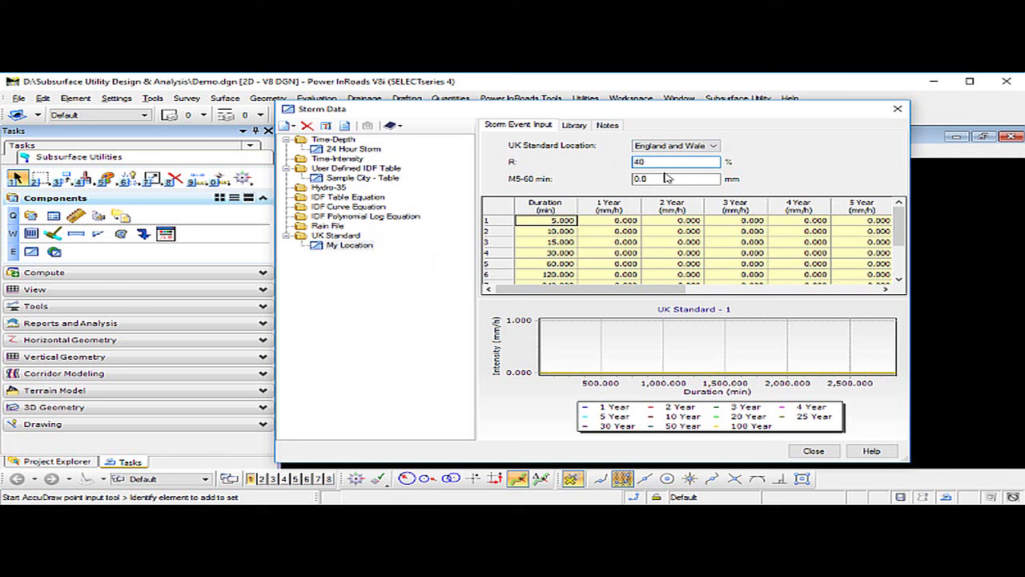
double_click(665, 178)
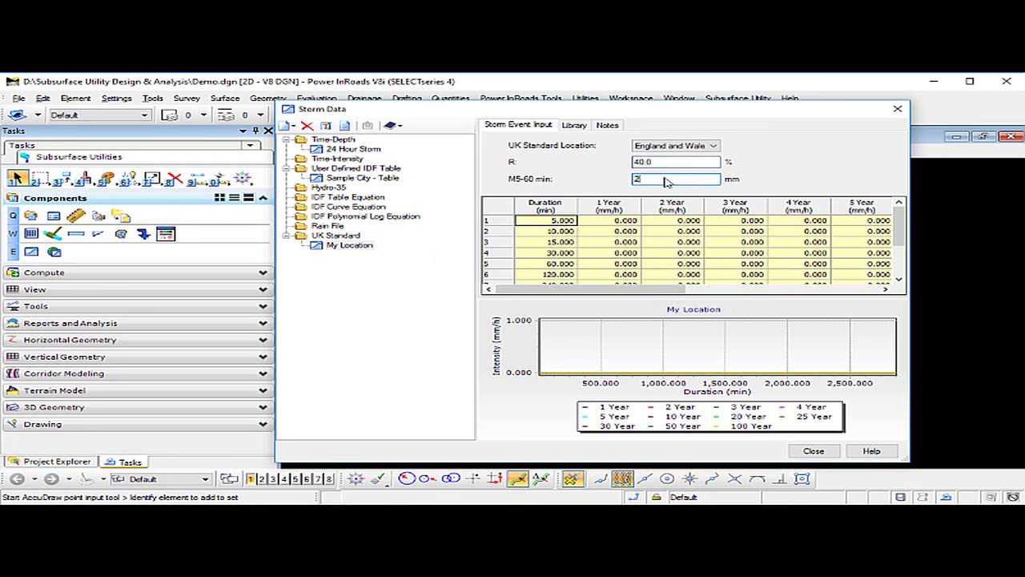
left_click(670, 163)
double_click(671, 162)
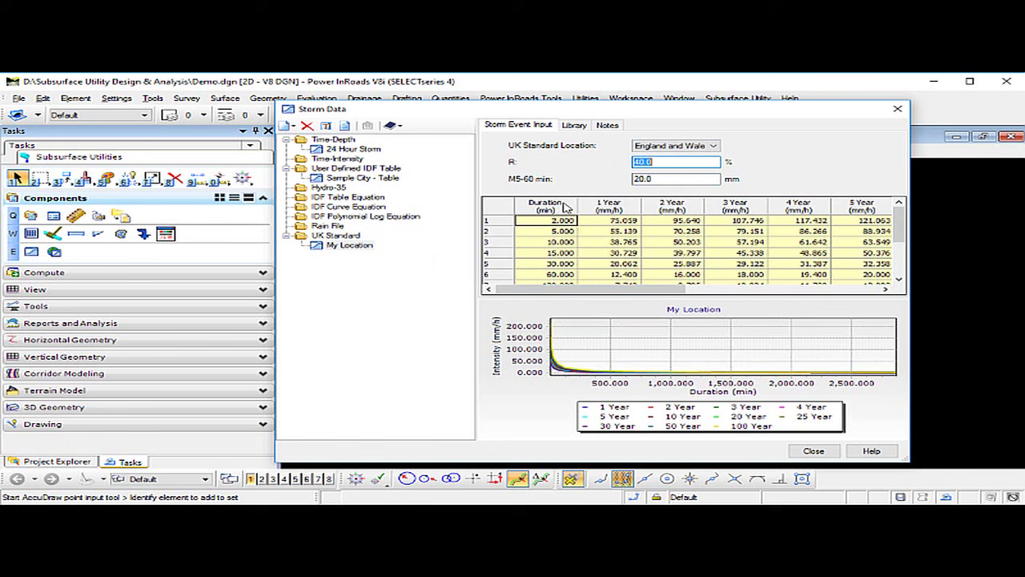
- Check the computed 2 Year intensity values in the IDF table
left_click(675, 221)
left_click(681, 232)
left_click(682, 253)
mouse_move(664, 294)
left_mouse_down()
mouse_move(873, 287)
mouse_move(653, 294)
mouse_move(667, 292)
left_mouse_up()
scroll(663, 268, "down", 2)
left_click_drag(577, 289, 562, 288)
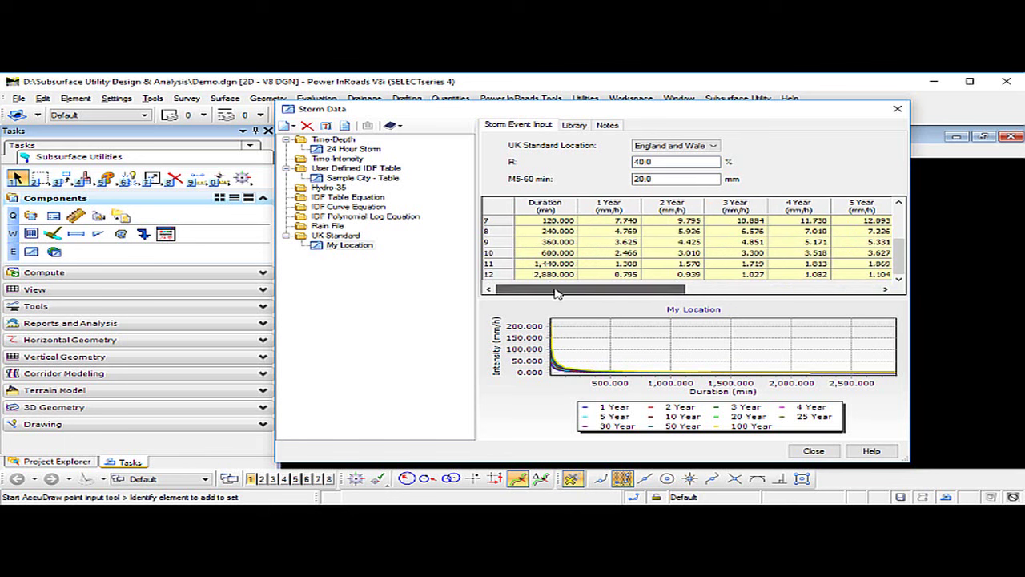
right_click(548, 206)
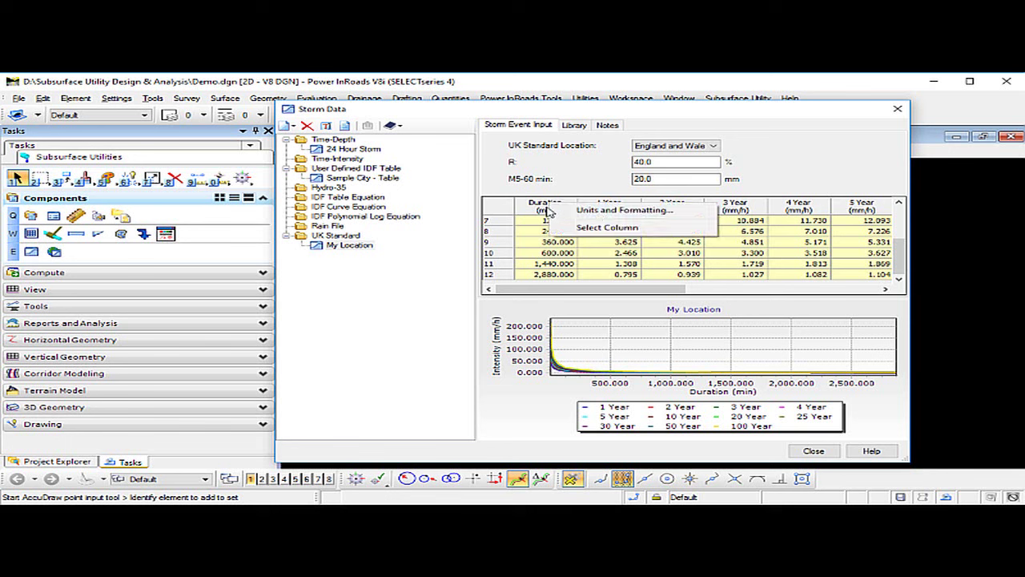
left_click(602, 213)
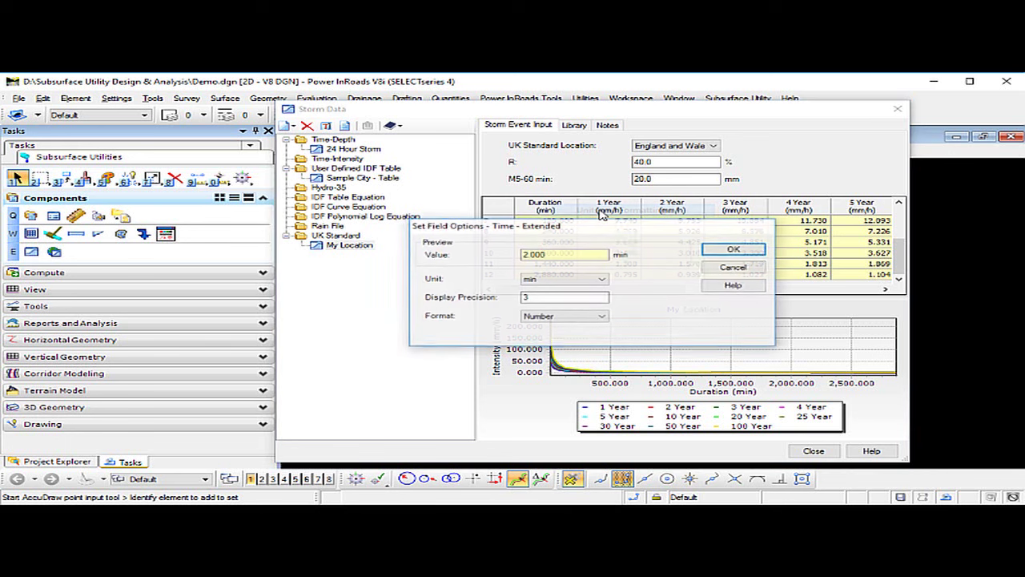
left_click(534, 280)
left_click(530, 306)
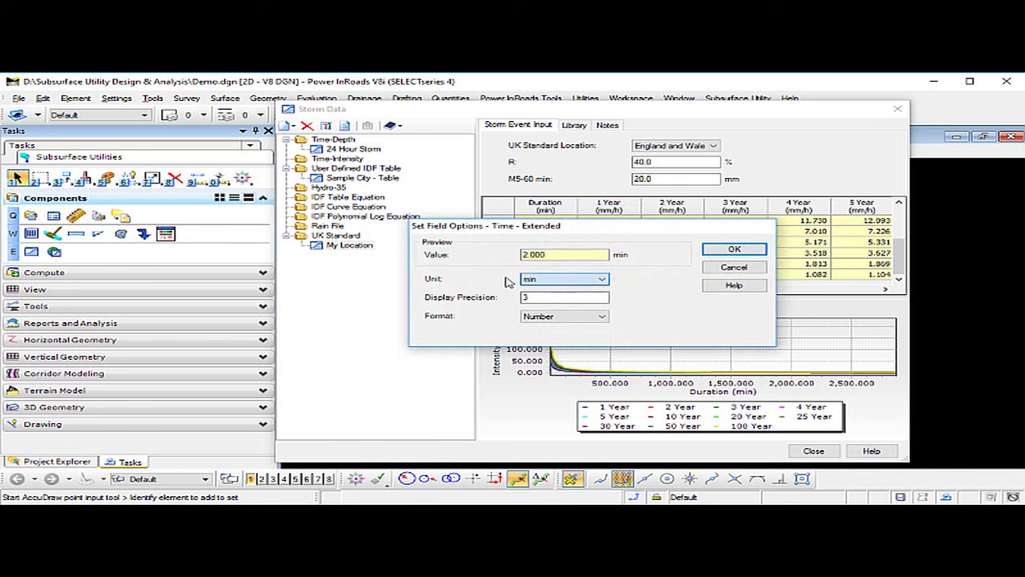
left_click(735, 250)
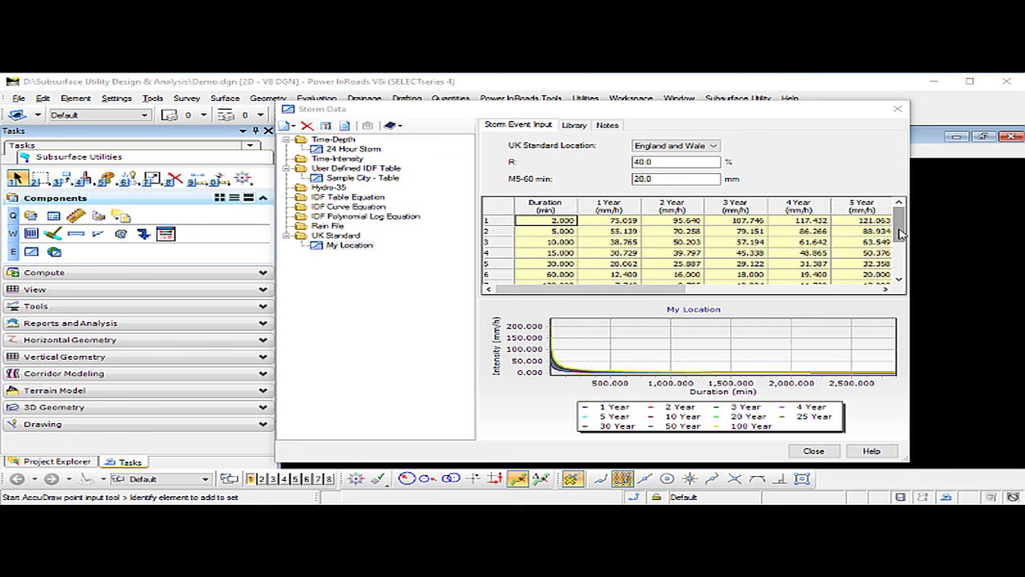
- Review the 360-minute row of My Location's IDF table and select the Time-Intensity category
left_click_drag(901, 232, 904, 265)
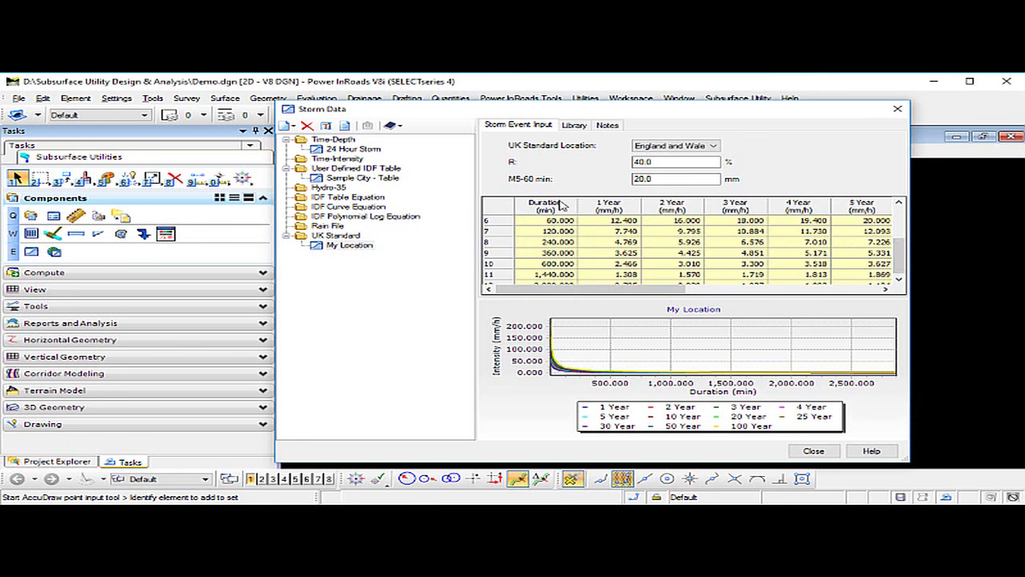
left_click(513, 255)
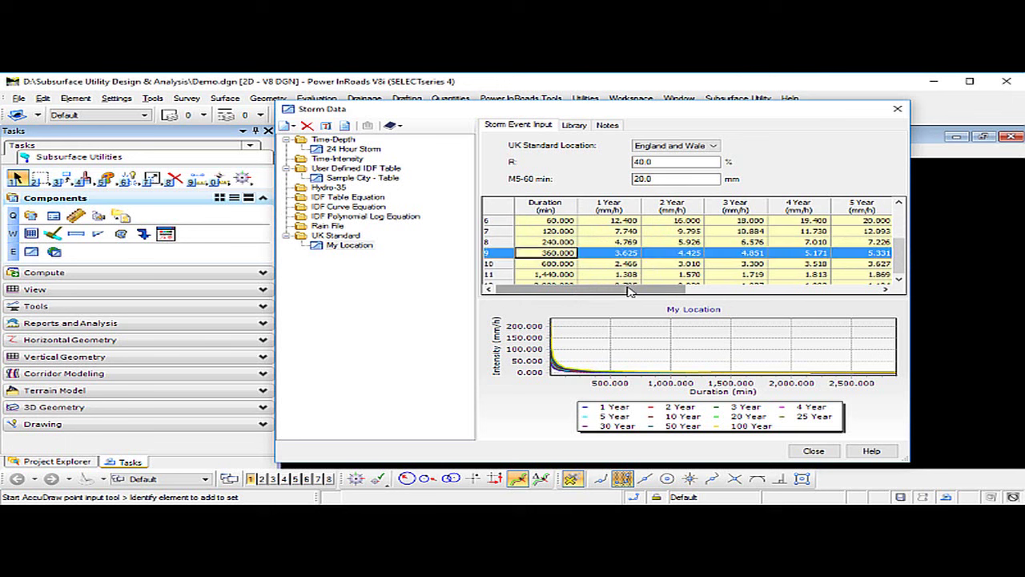
left_click_drag(629, 289, 854, 299)
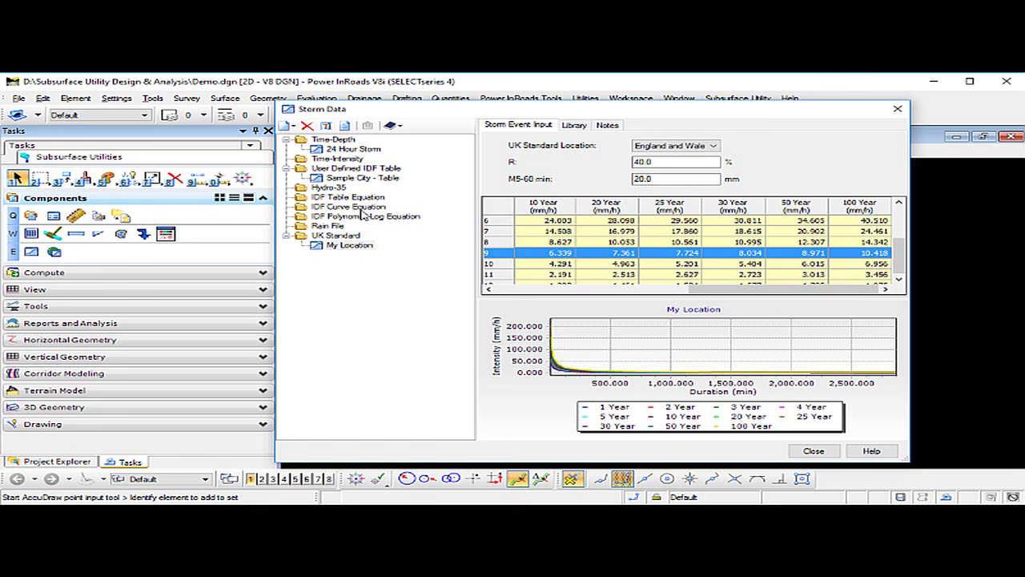
left_click(348, 161)
- Create a new Time-Intensity storm named 'My Location - Simulation'
right_click(349, 160)
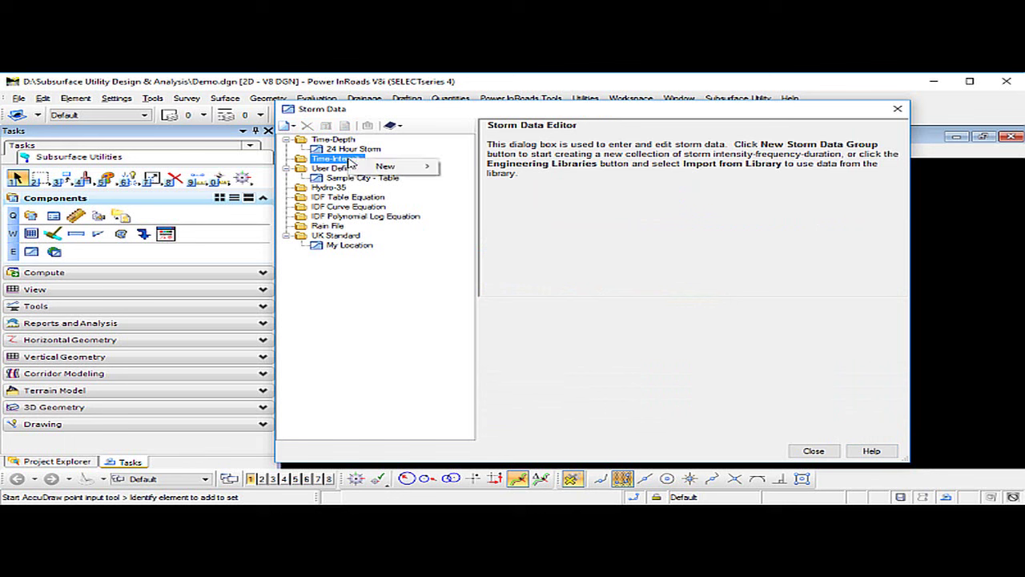
mouse_move(386, 167)
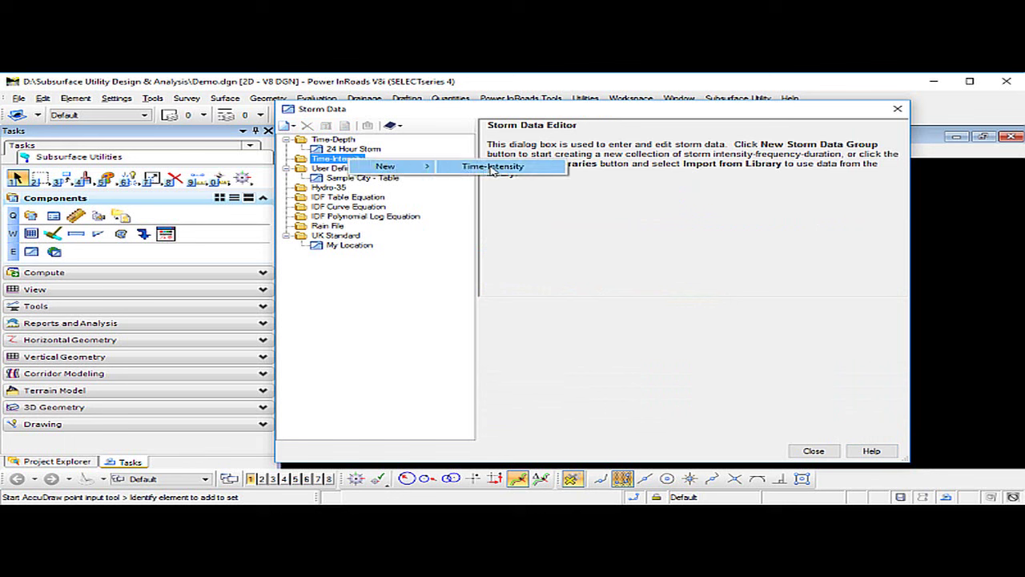
left_click(493, 167)
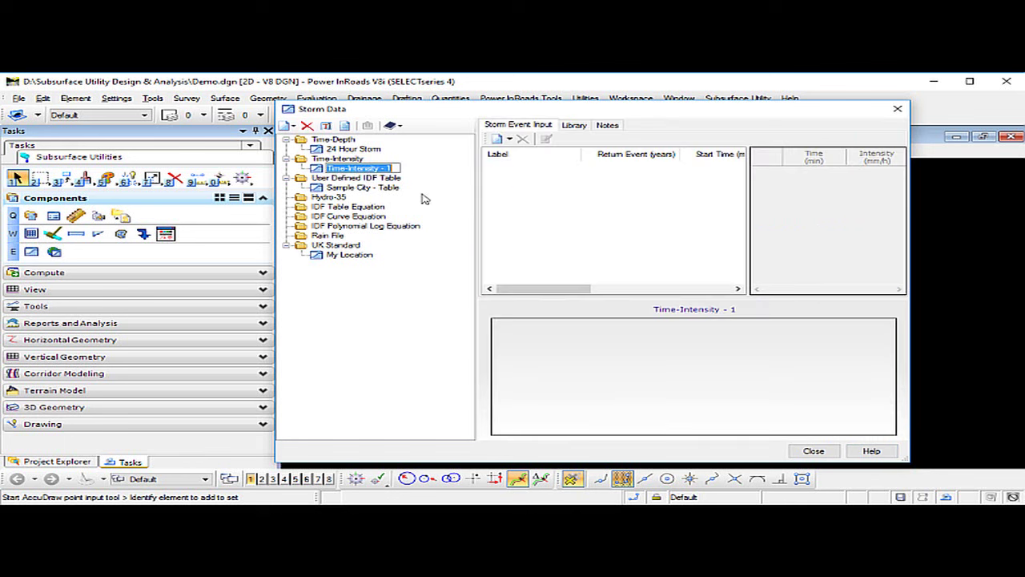
type("M")
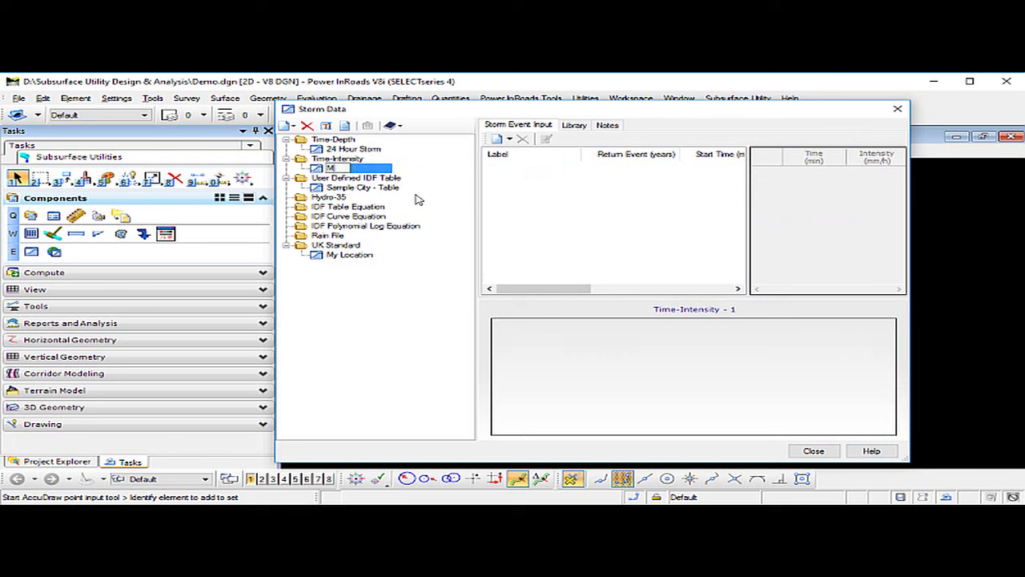
type("y Location - Simu")
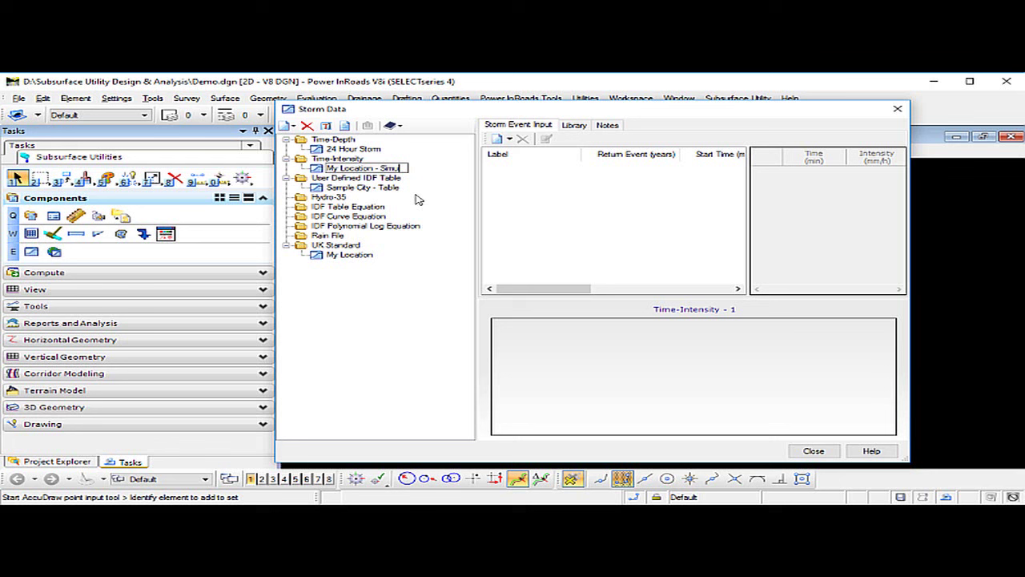
type("lation")
key("Return")
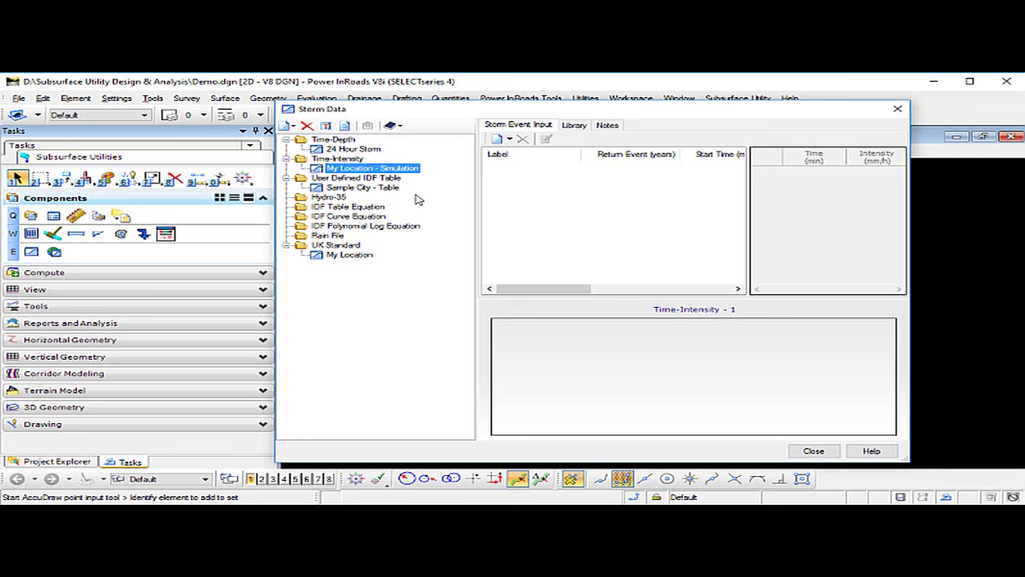
- Add a return event from the 50% Summer Profile curve in UK Storm Profiles.xml
left_click(511, 139)
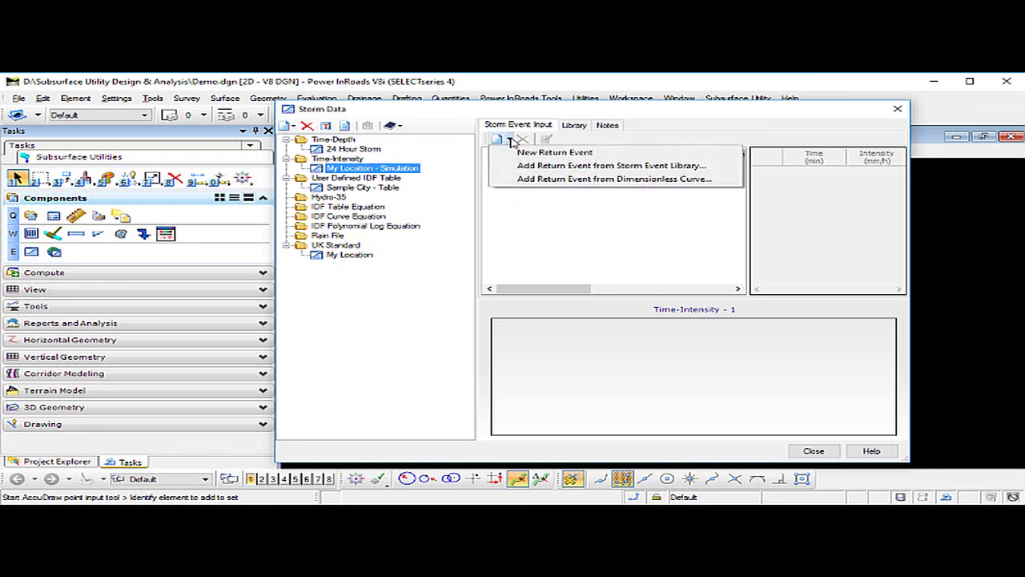
left_click(550, 182)
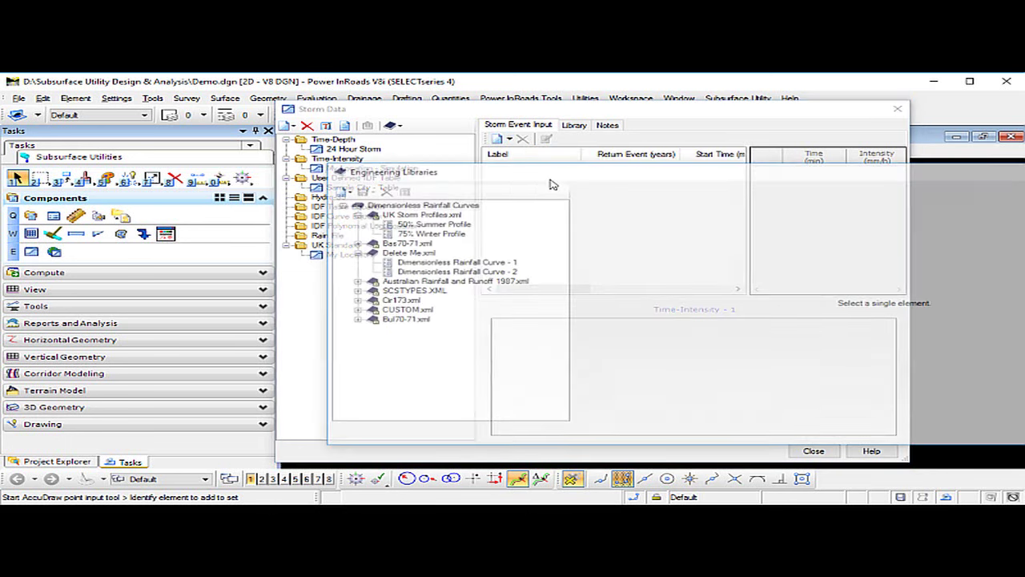
left_click_drag(482, 174, 451, 159)
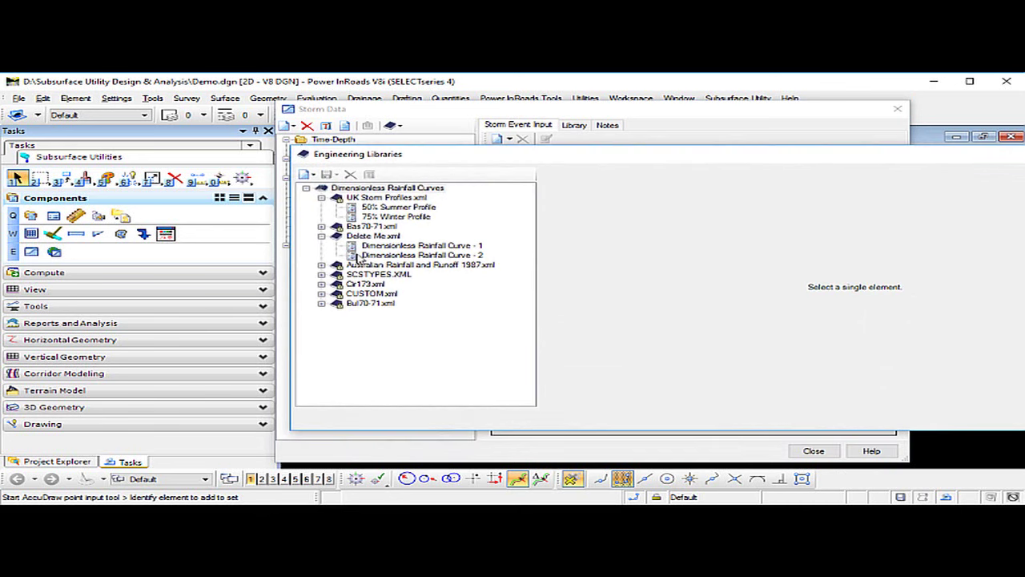
left_click(322, 237)
left_click(321, 199)
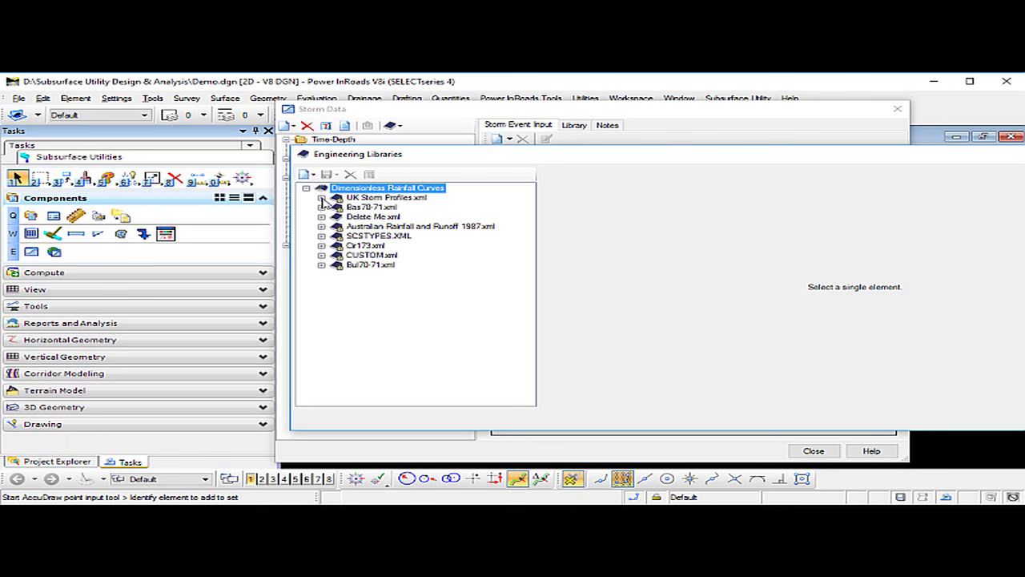
left_click(322, 199)
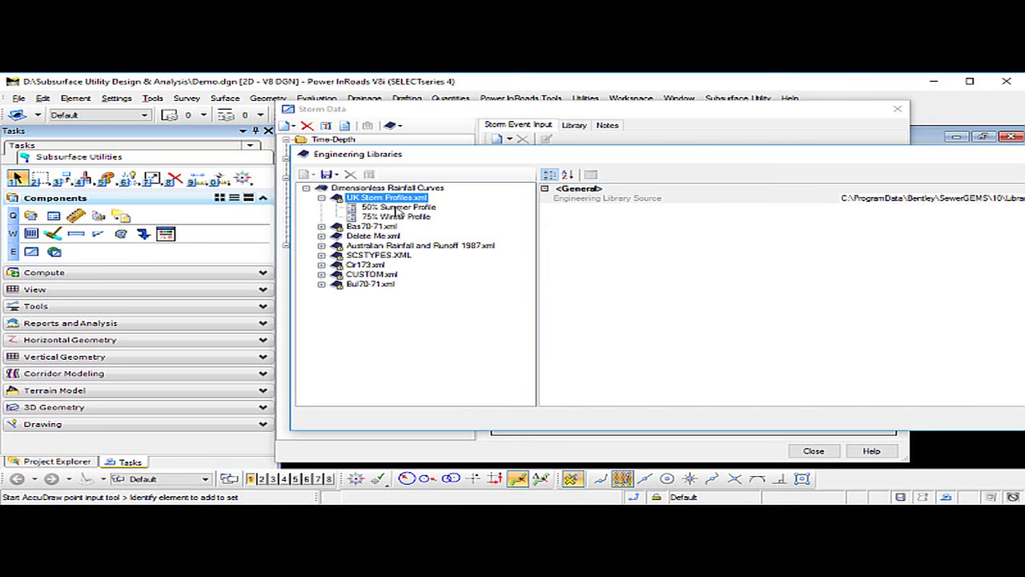
left_click(397, 207)
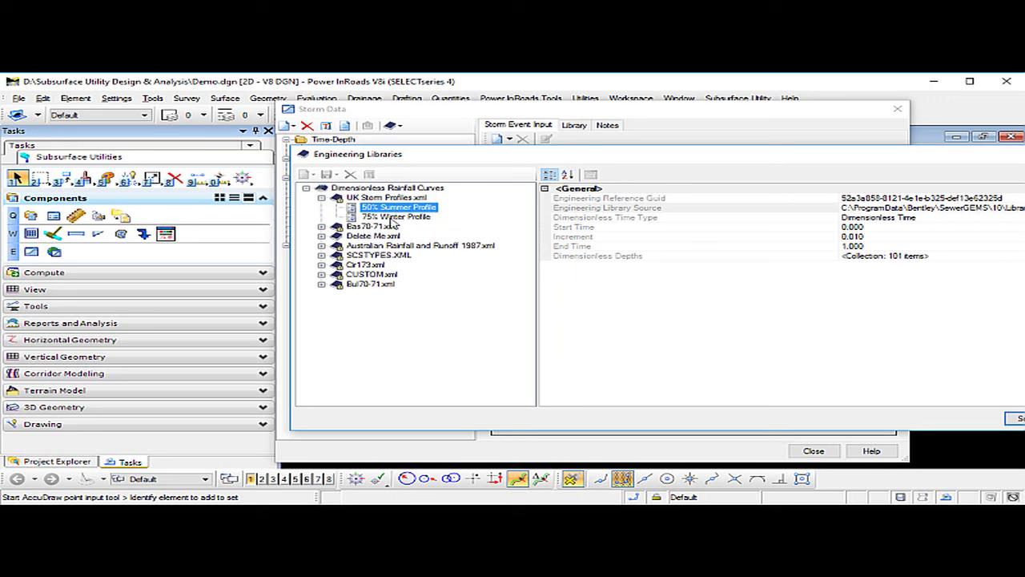
left_click(394, 217)
left_click(395, 207)
left_click_drag(466, 154, 317, 129)
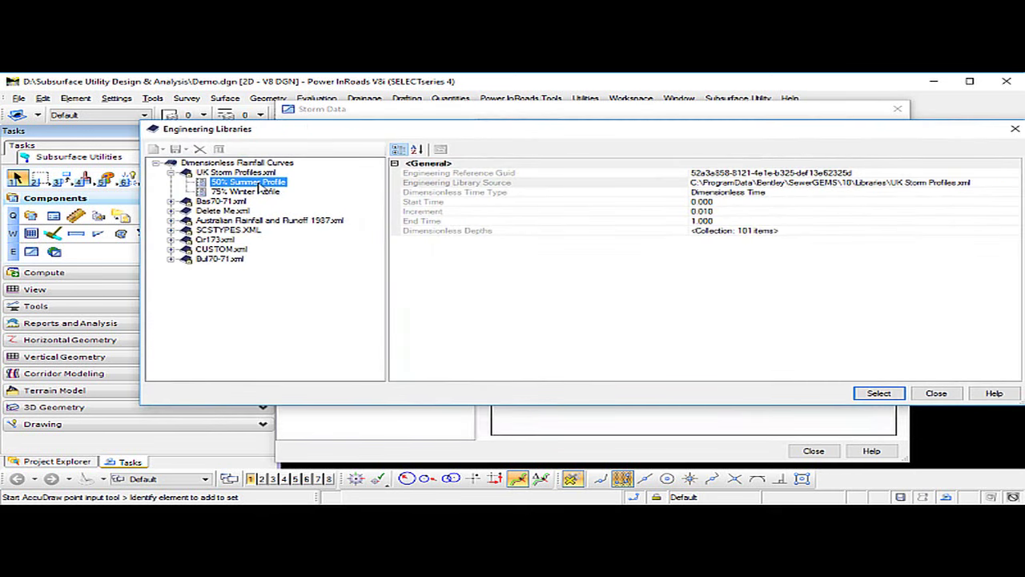
left_click(879, 393)
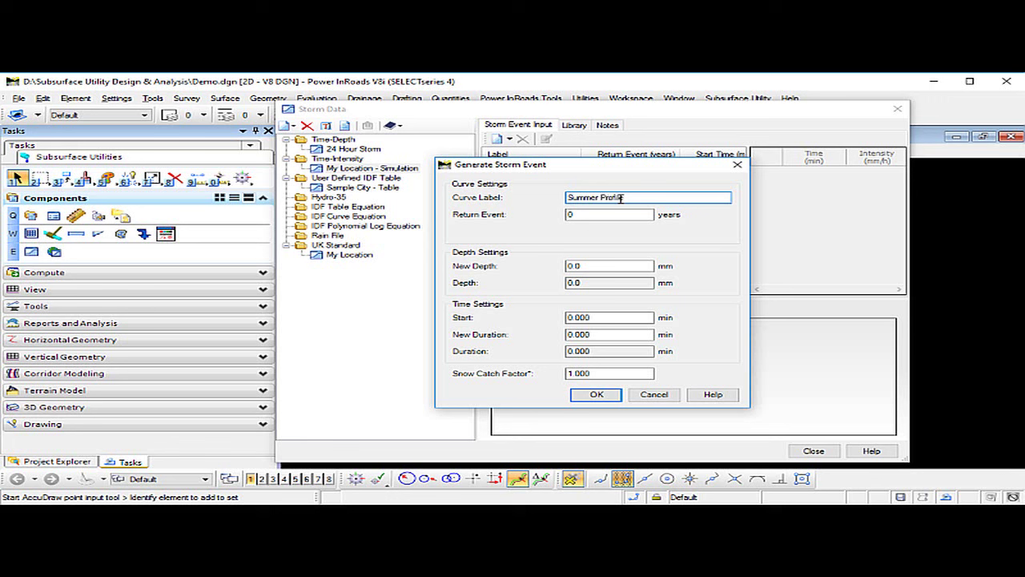
- Generate the storm with a 100-year return, 360-minute duration and 60 mm depth
double_click(601, 215)
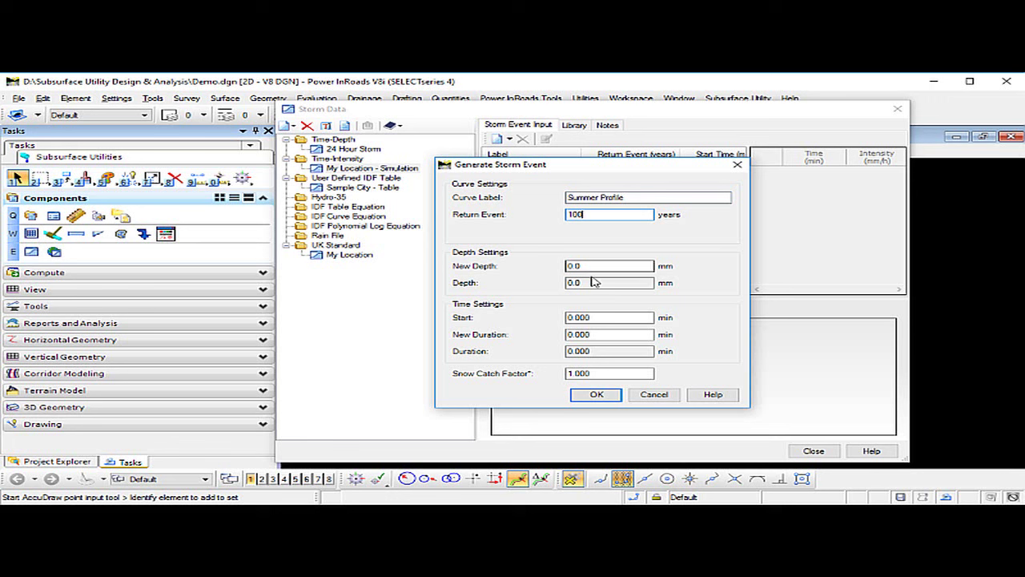
double_click(591, 267)
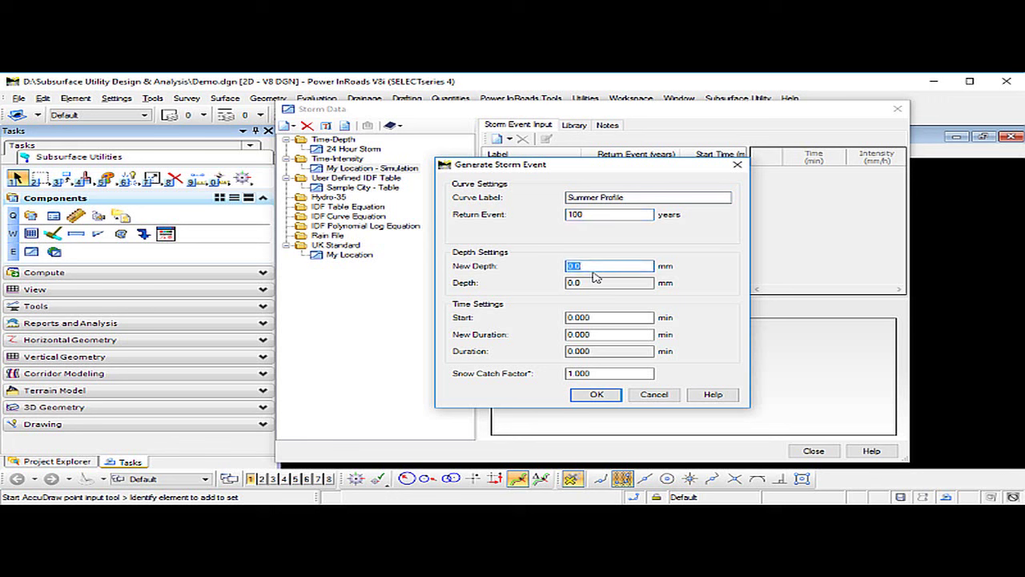
double_click(603, 334)
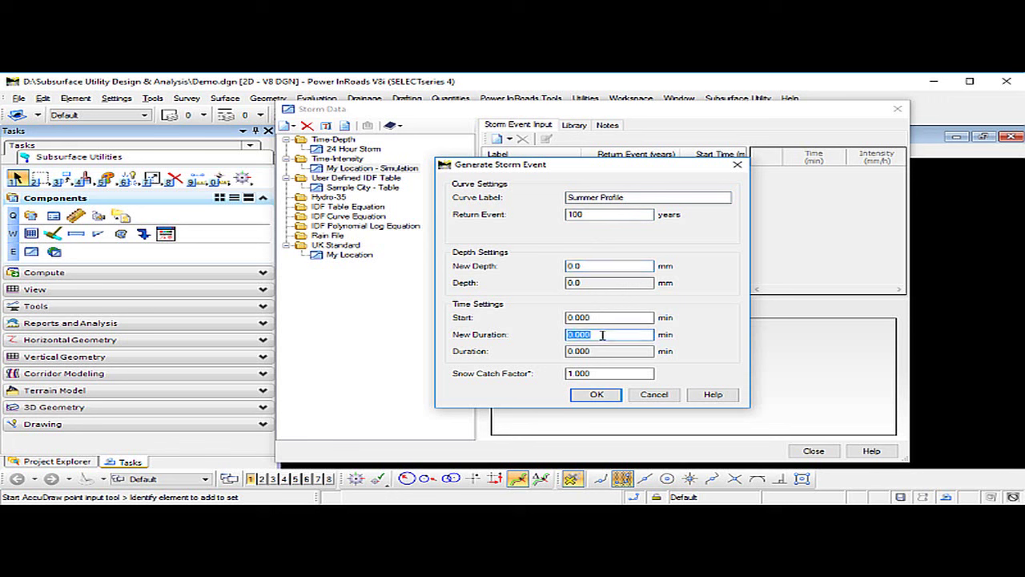
type("360")
double_click(607, 317)
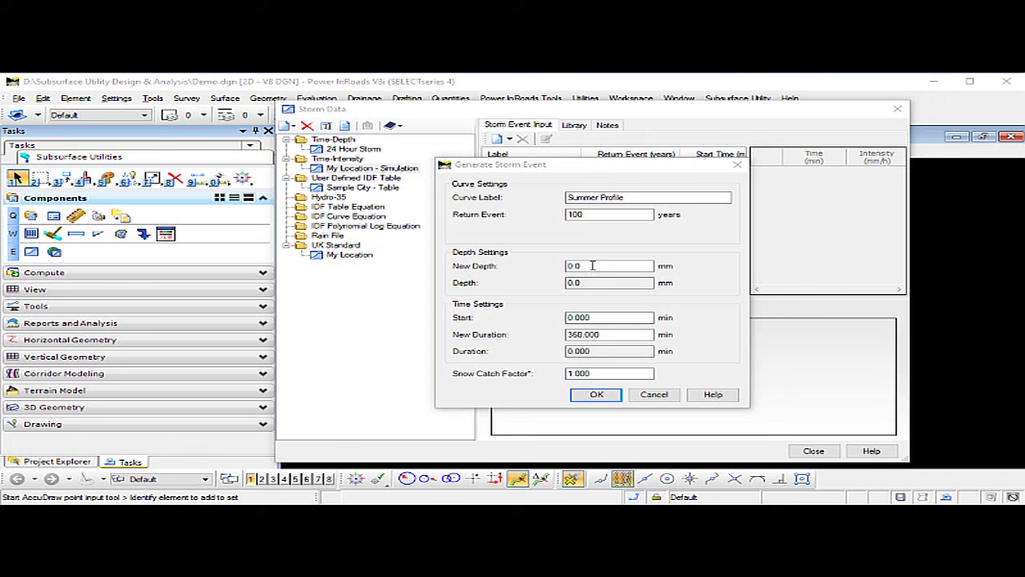
left_click(592, 265)
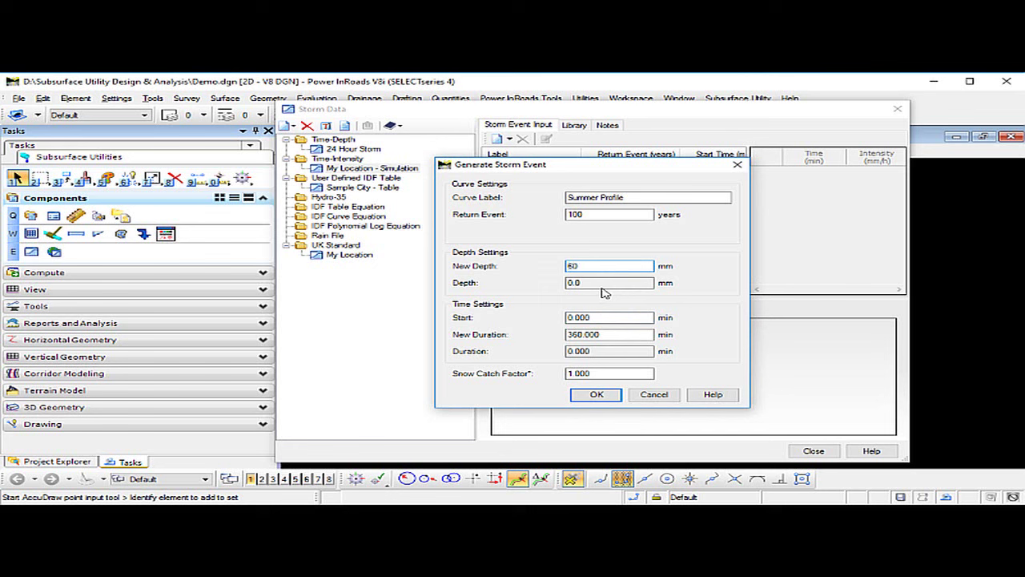
type("60")
left_click(601, 396)
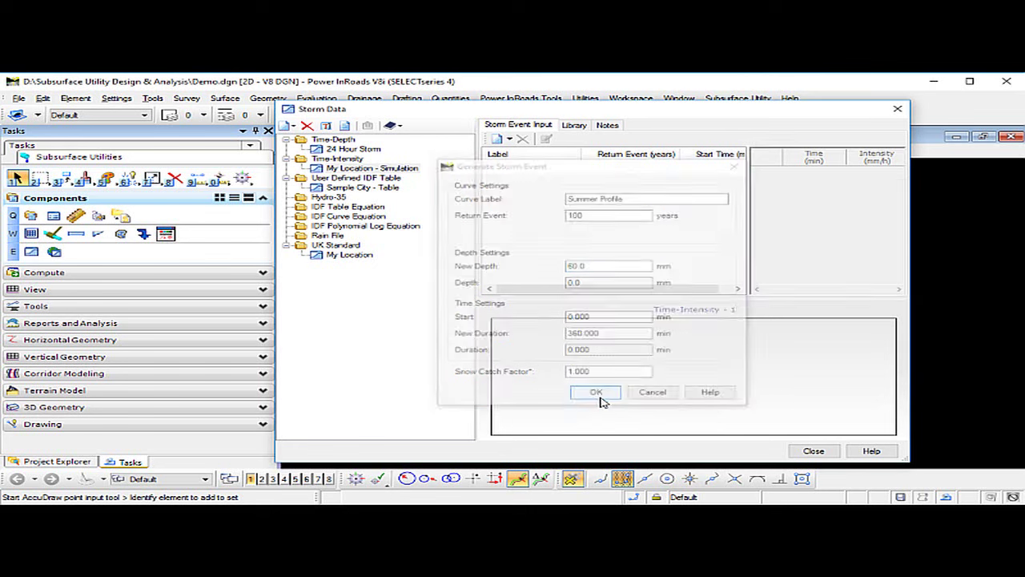